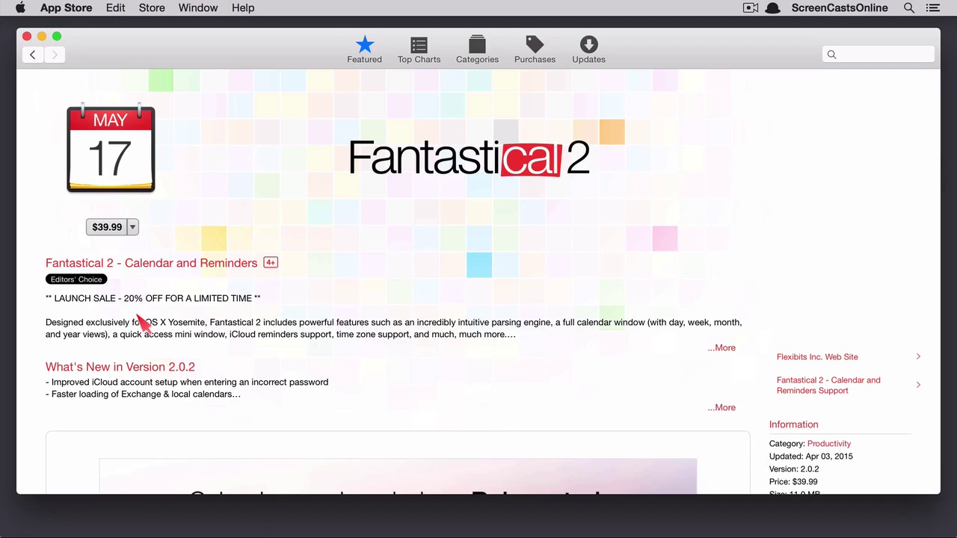
Minimize the App Store and launch Fantastical 2 from the Dock, allowing the downloaded app to open.
scroll(410, 273, down, 10)
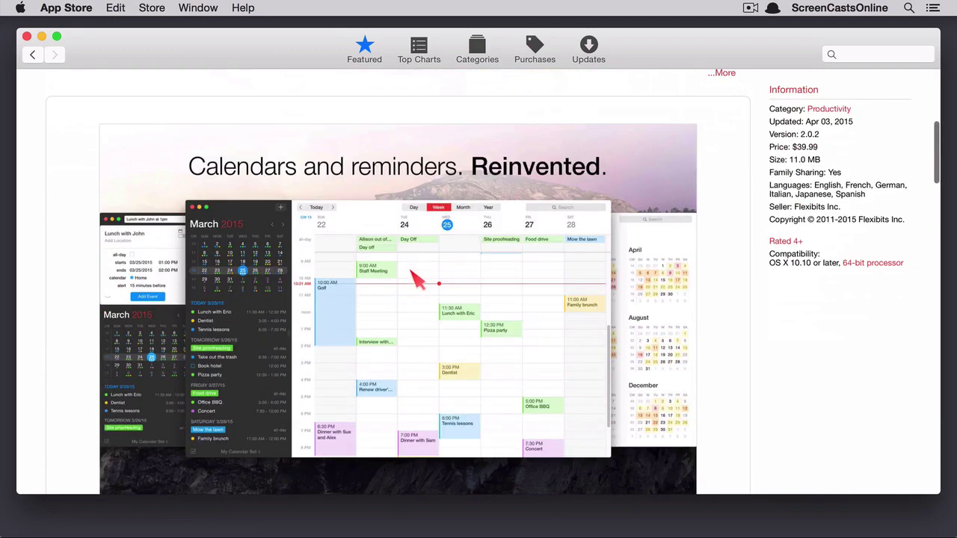
scroll(417, 280, up, 10)
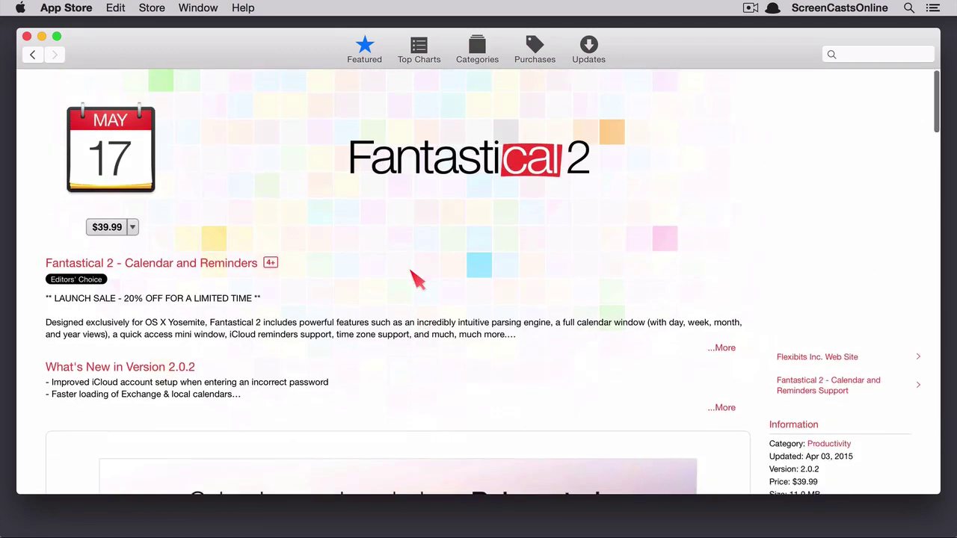
click(41, 36)
mouse_move(426, 533)
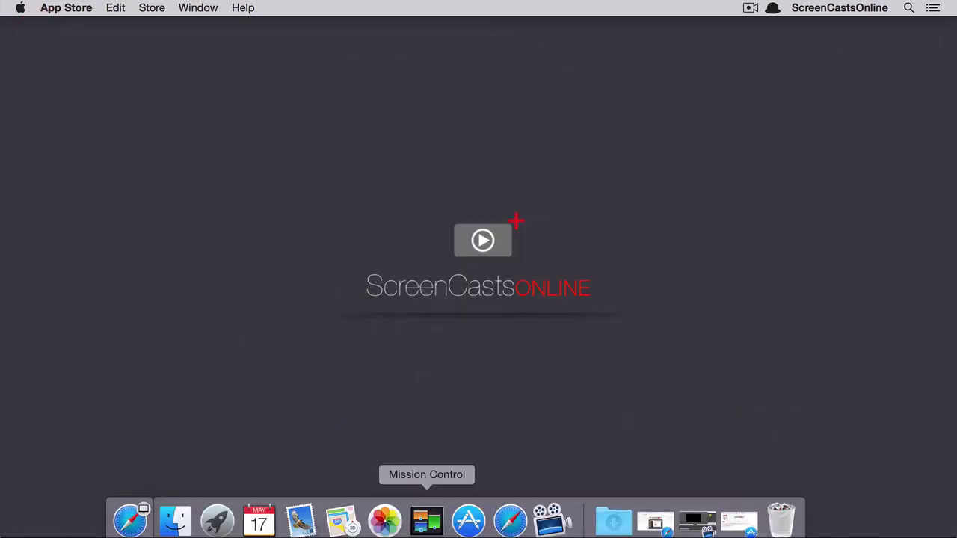
click(263, 515)
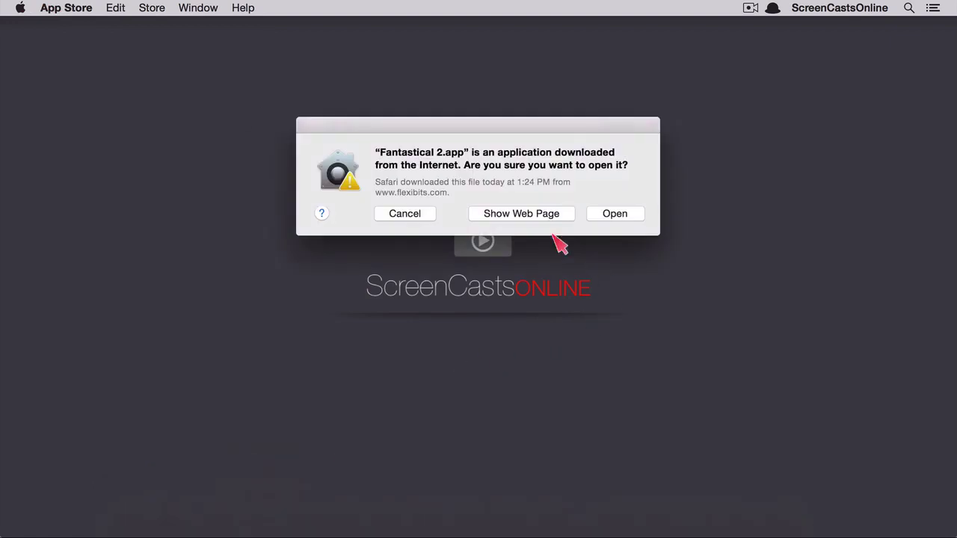
click(614, 214)
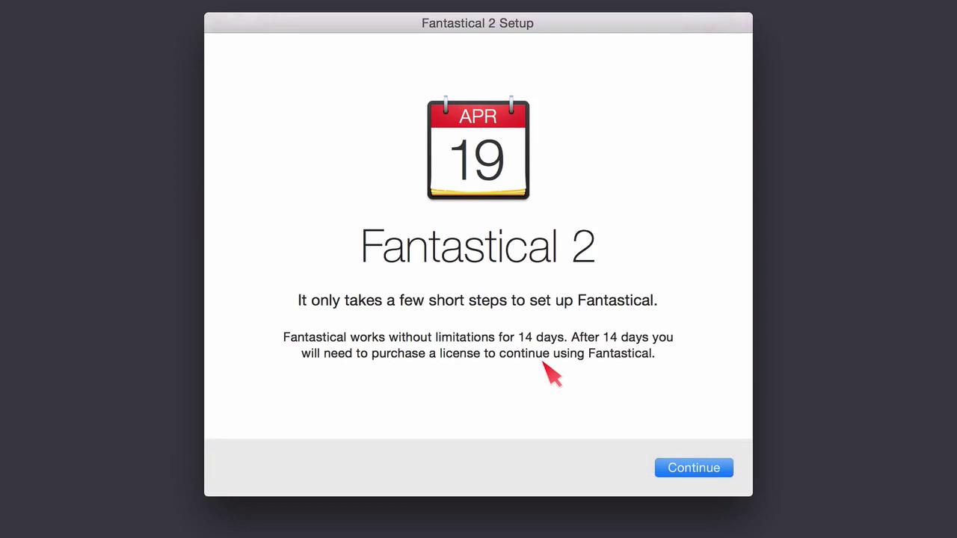
Continue through the intro and allow Fantastical access to contacts, location, calendars and reminders.
click(692, 468)
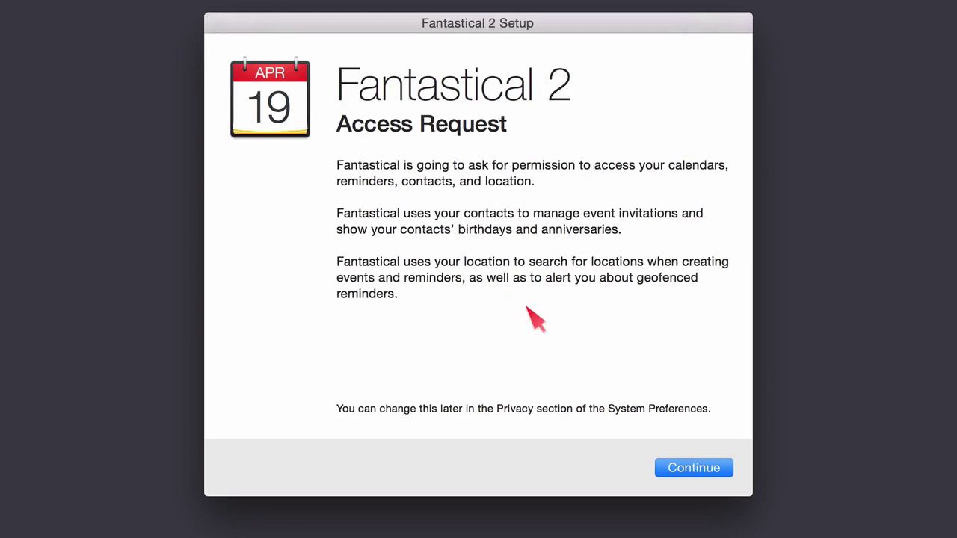
click(693, 471)
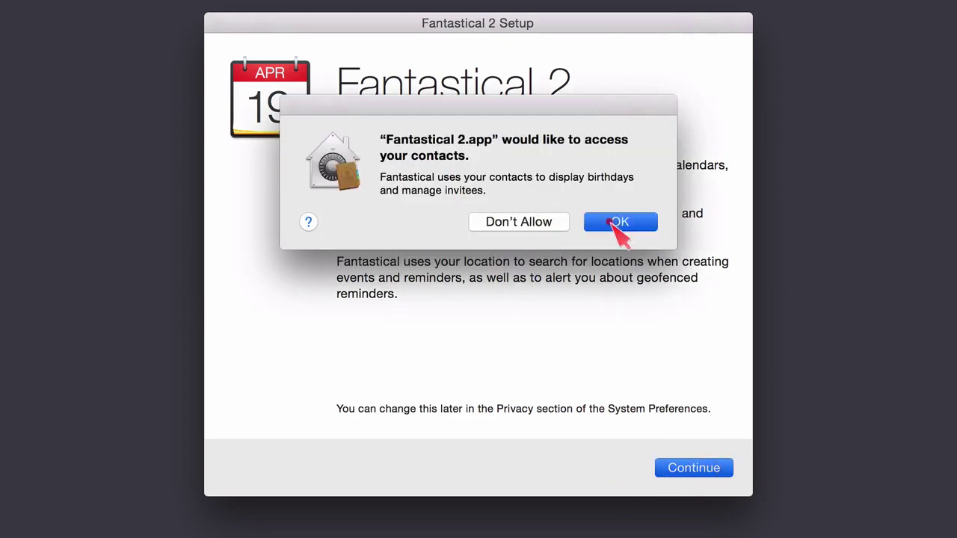
click(618, 223)
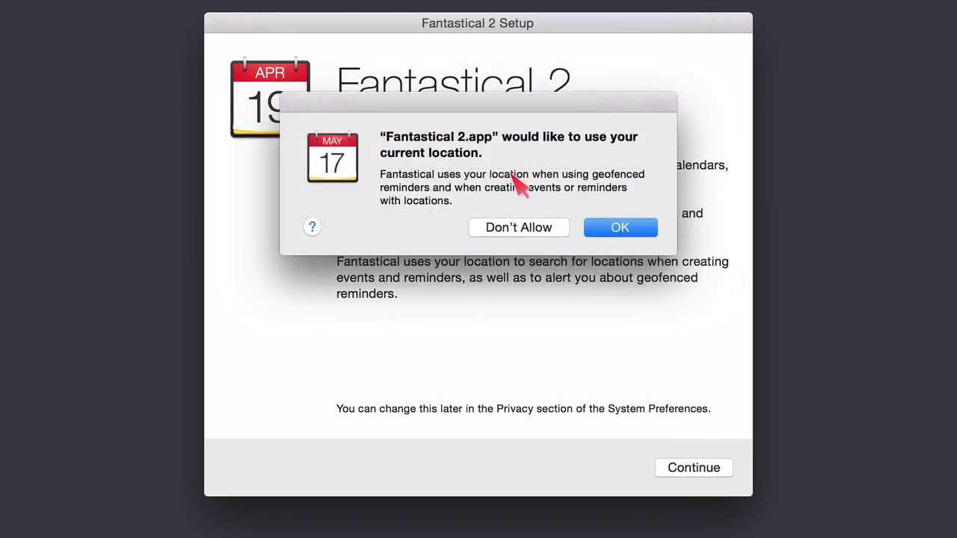
click(612, 225)
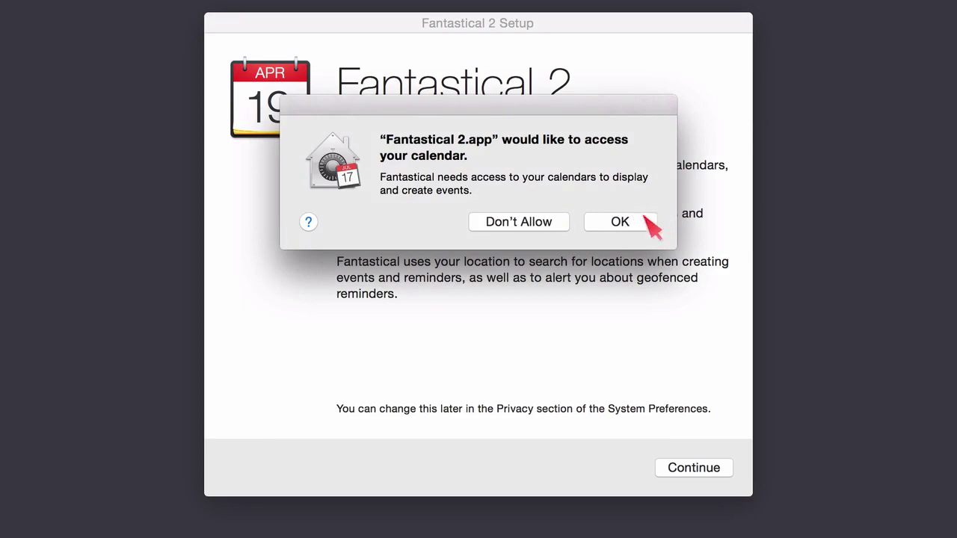
click(623, 225)
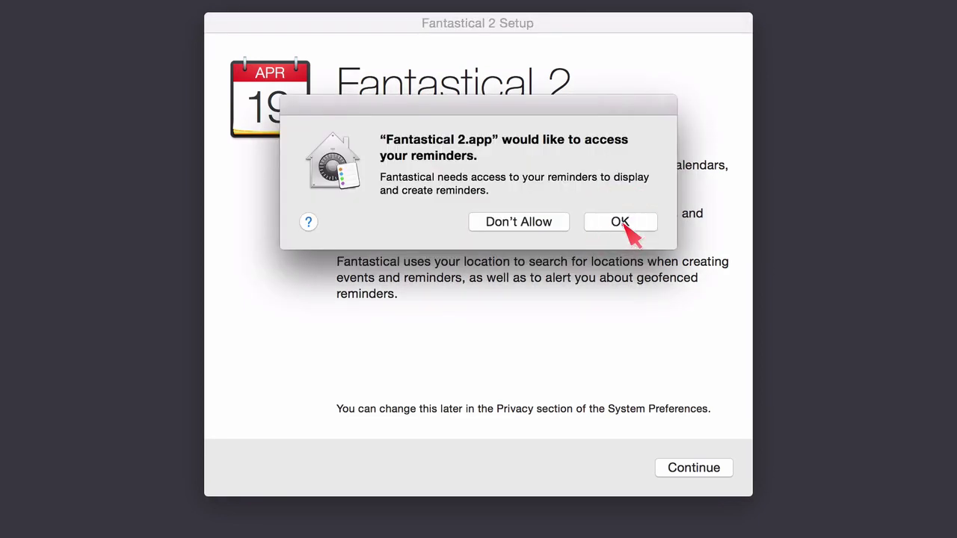
click(627, 229)
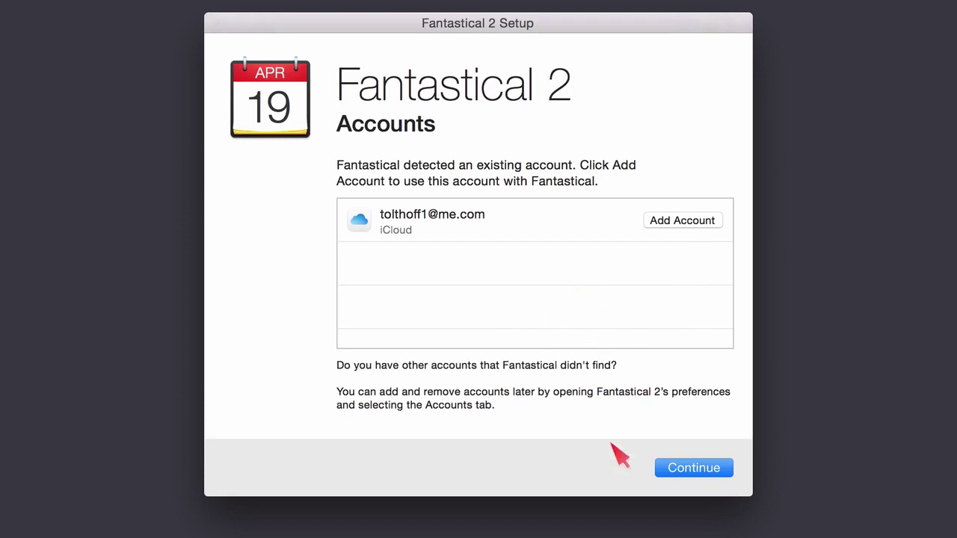
Skip adding the iCloud account and choose Use Local & Exchange Calendars.
click(700, 468)
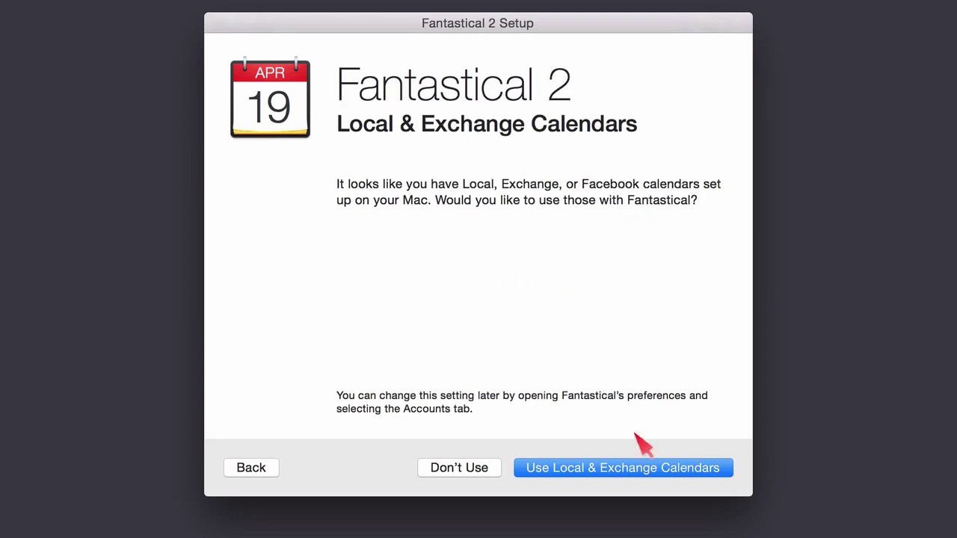
click(622, 470)
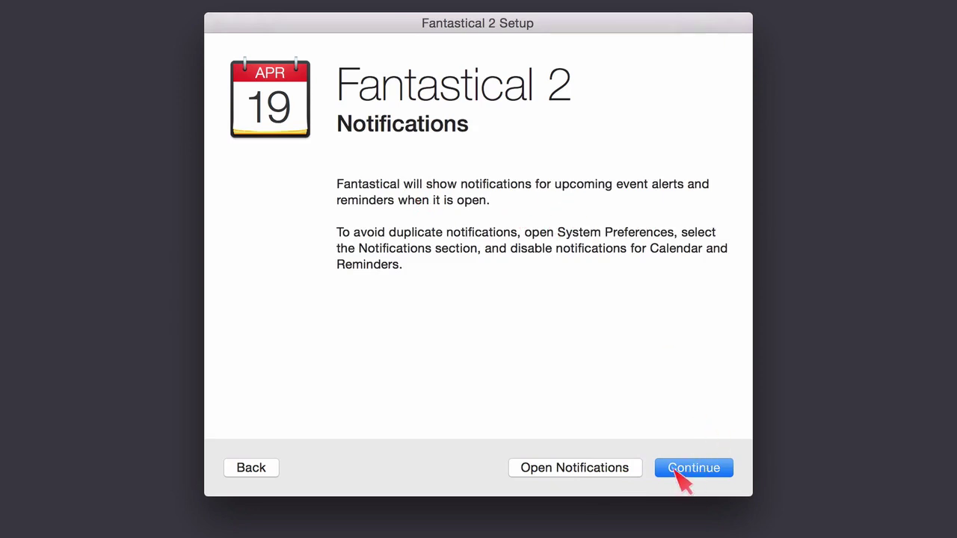
click(572, 472)
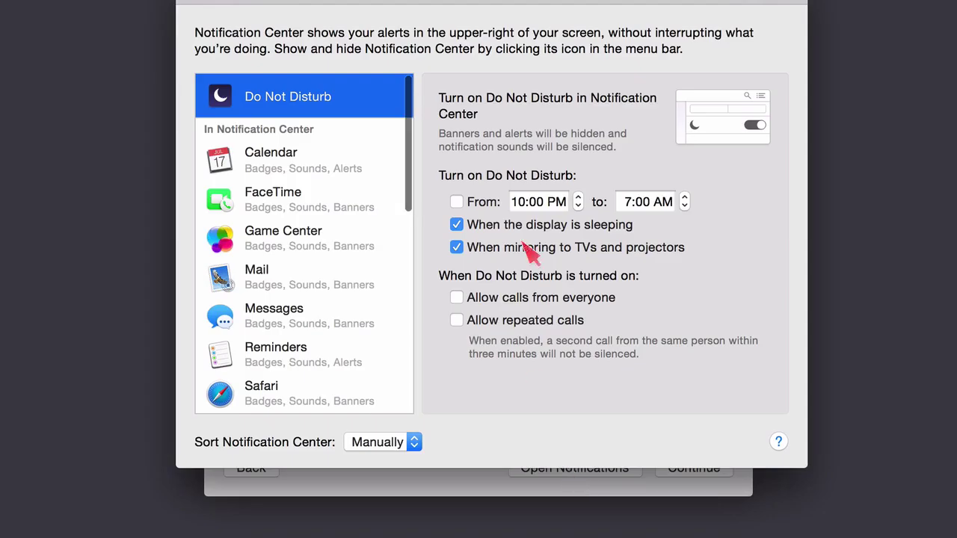
drag(415, 0, 415, 22)
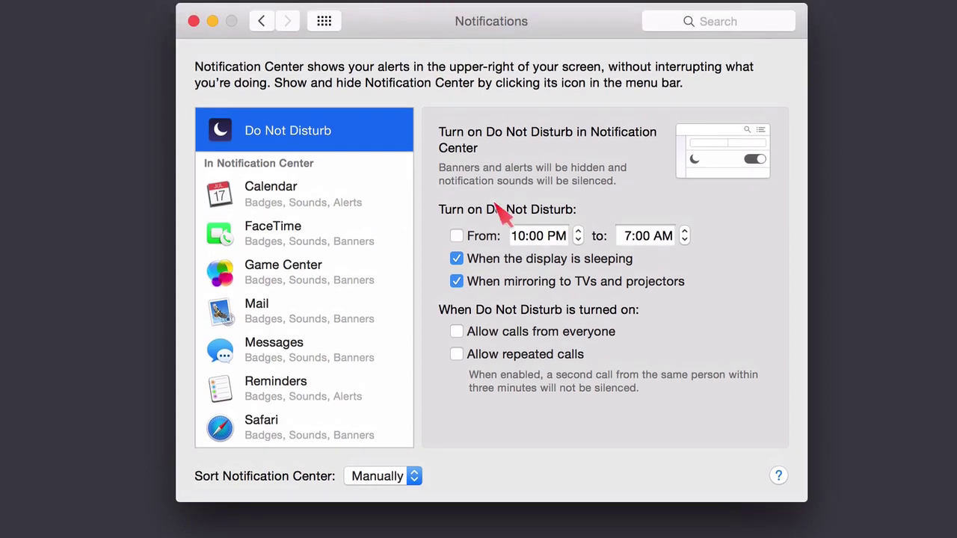
scroll(336, 271, down, 10)
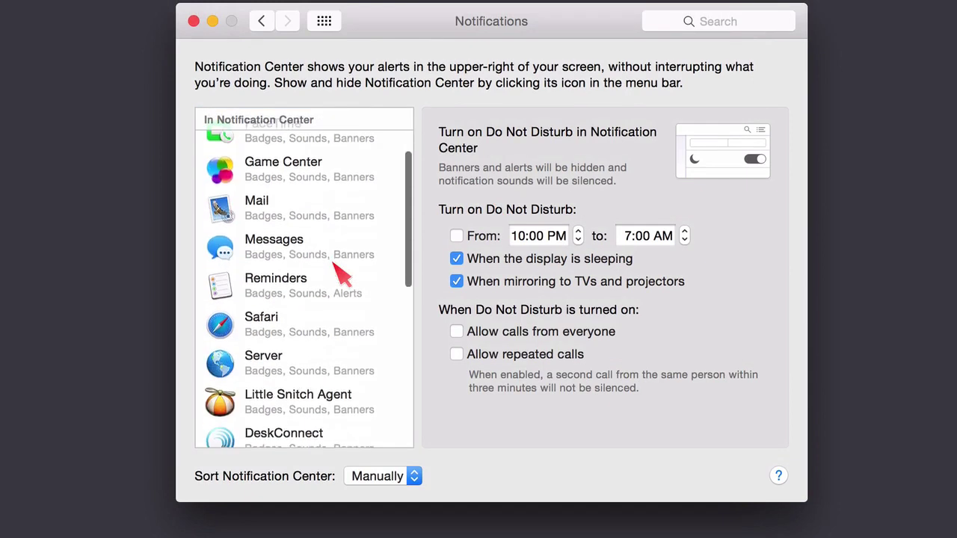
scroll(332, 273, down, 5)
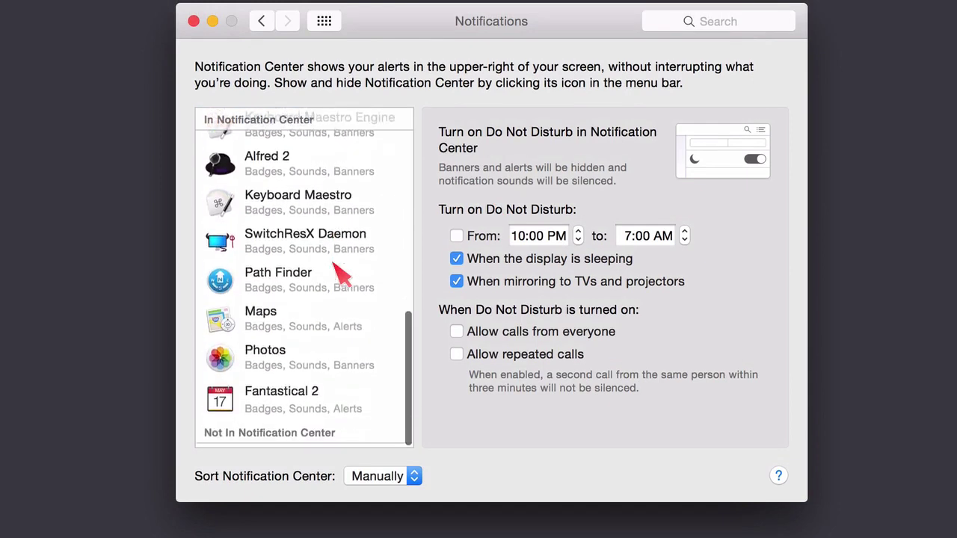
click(284, 414)
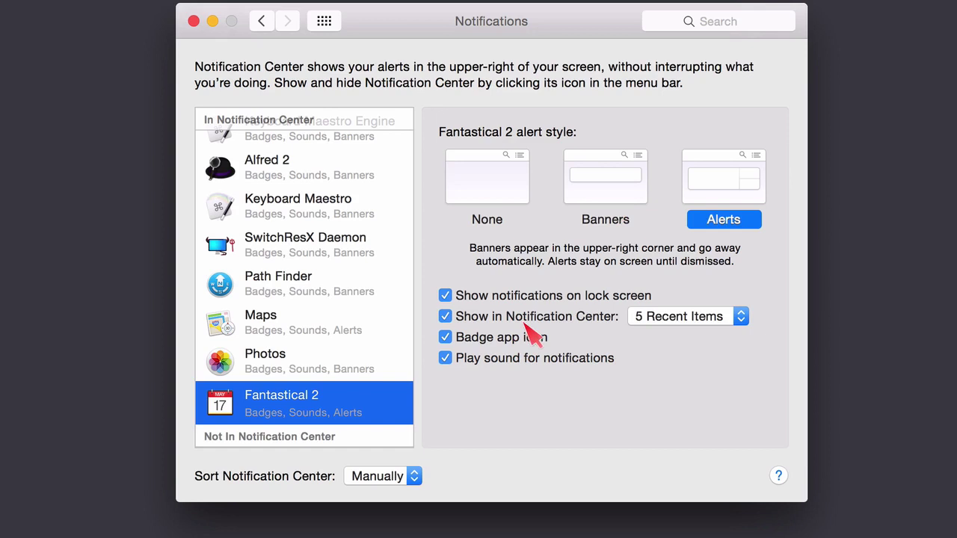
click(193, 21)
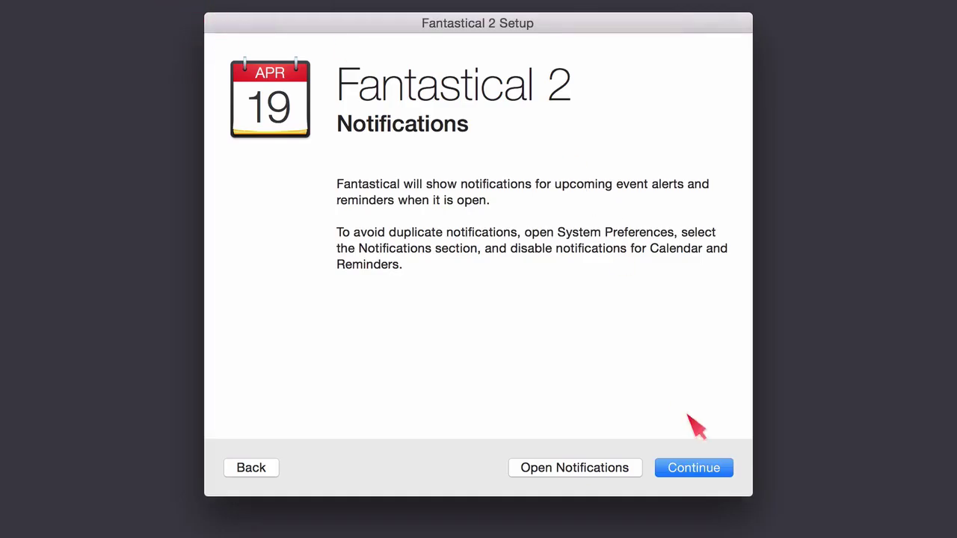
Get past Notifications, set Fantastical to open at login, and launch the calendar.
click(694, 472)
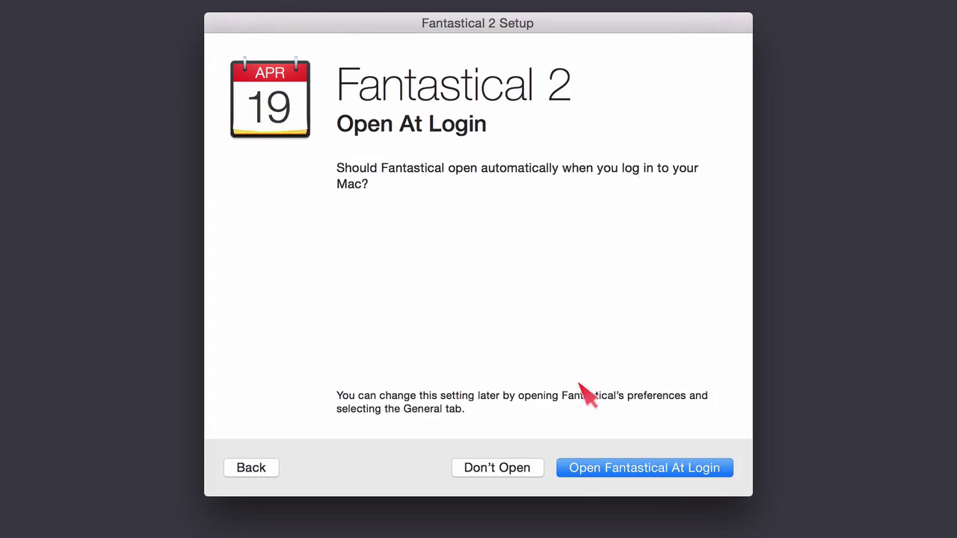
click(647, 483)
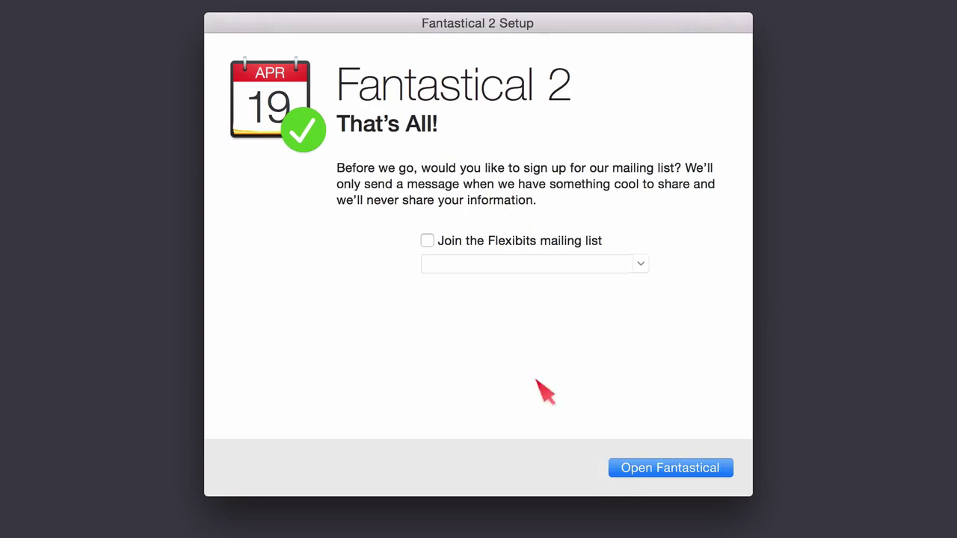
click(648, 471)
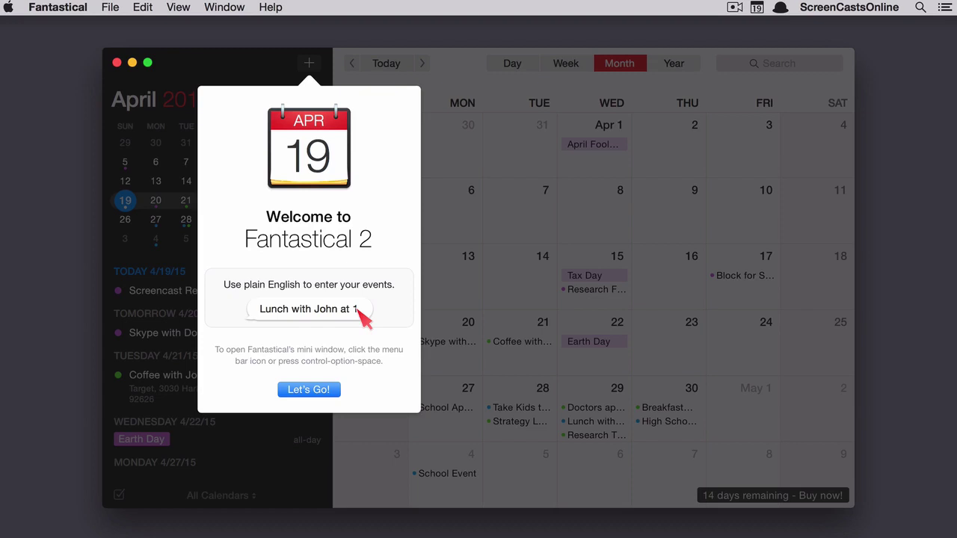
Close the Welcome panel with Let's Go and stretch the Month window's right and left edges outward.
click(313, 394)
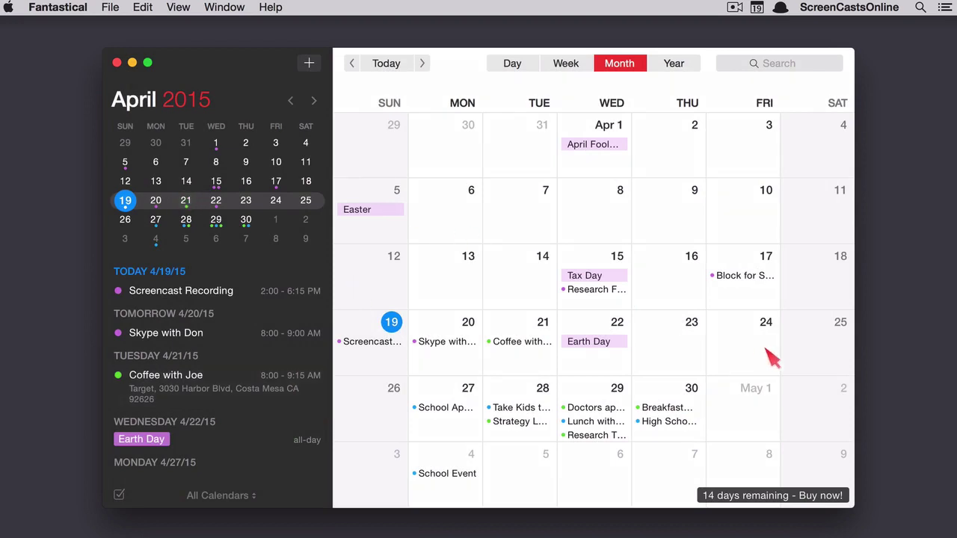
drag(854, 418, 943, 420)
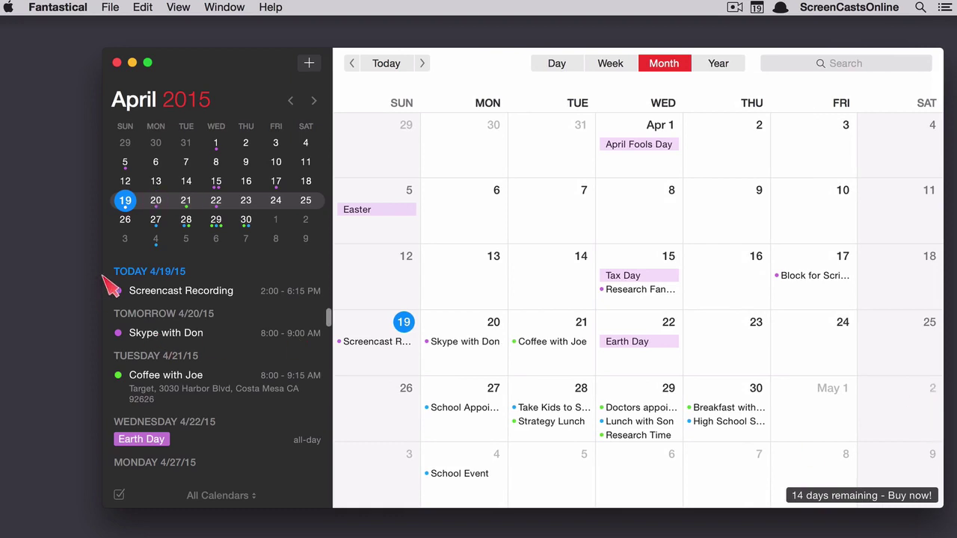
drag(104, 280, 15, 280)
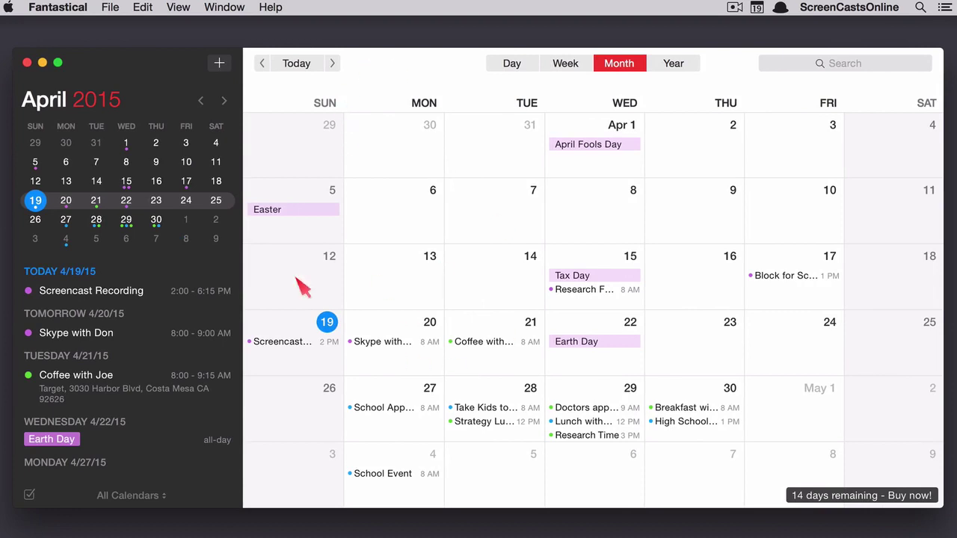
click(763, 13)
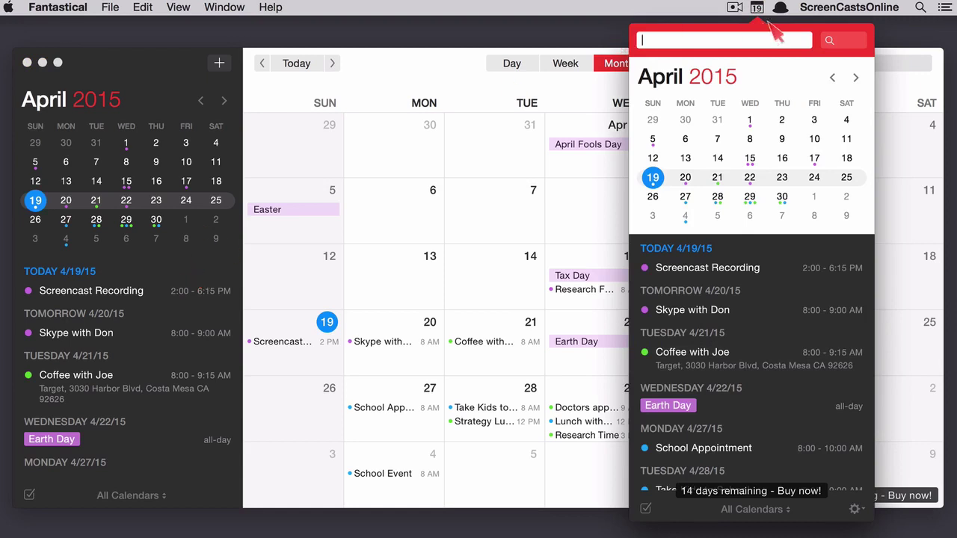
click(763, 13)
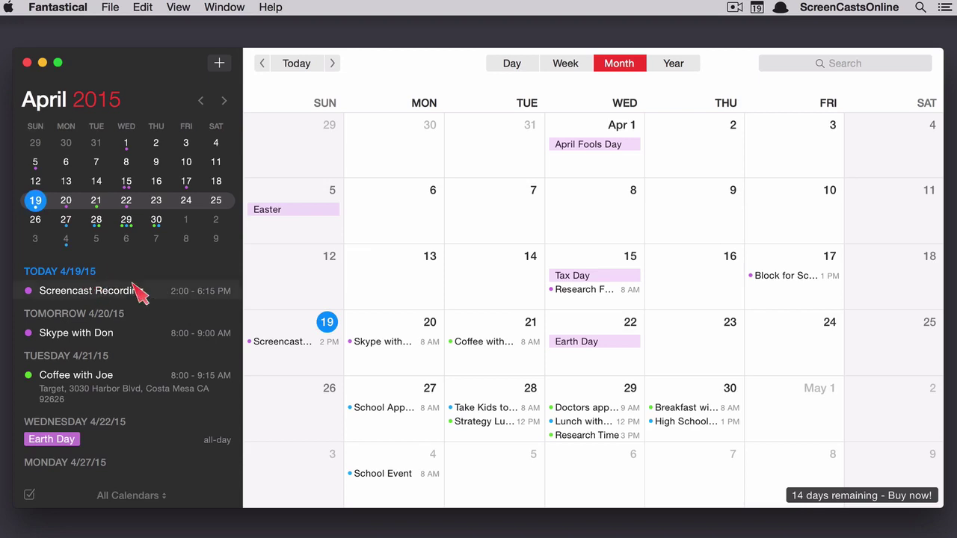
scroll(139, 294, down, 5)
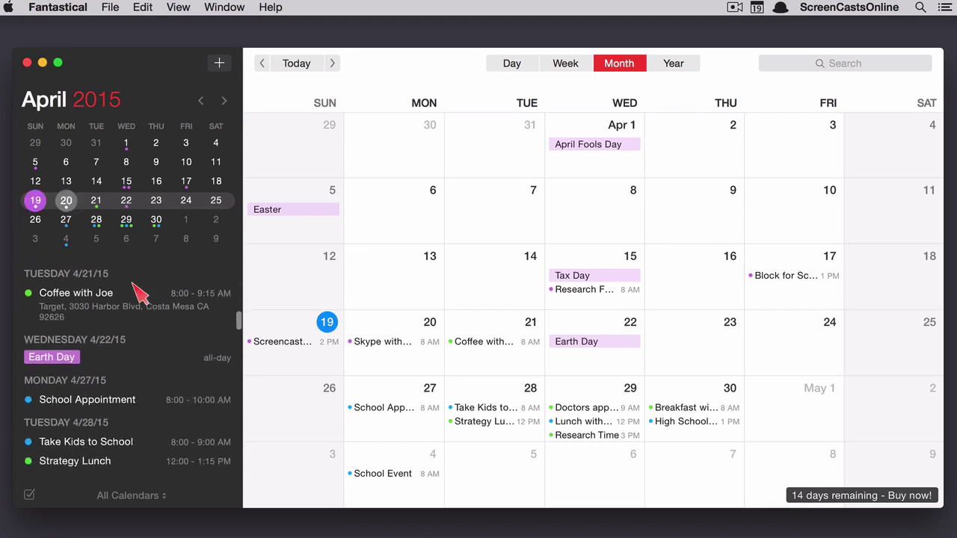
click(96, 205)
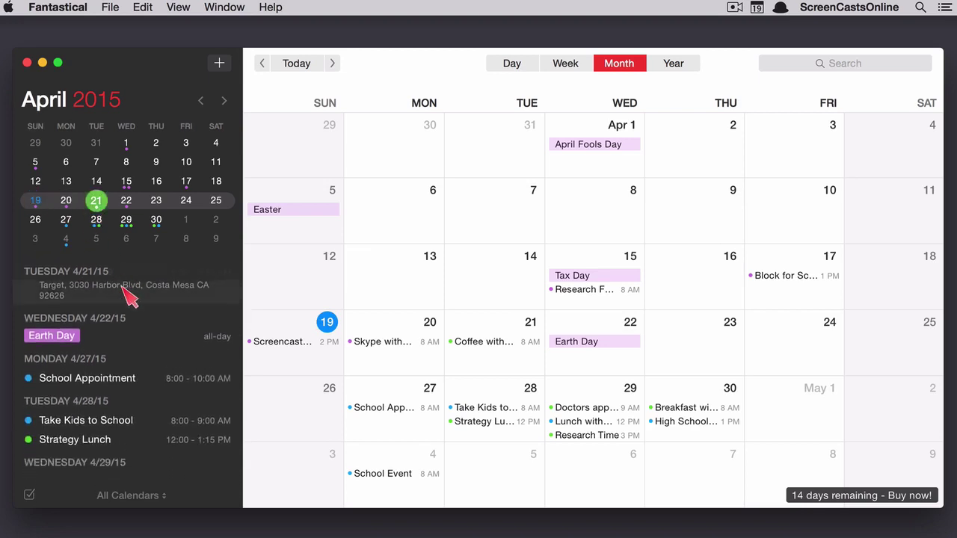
scroll(127, 292, down, 3)
scroll(128, 295, down, 2)
scroll(129, 295, down, 3)
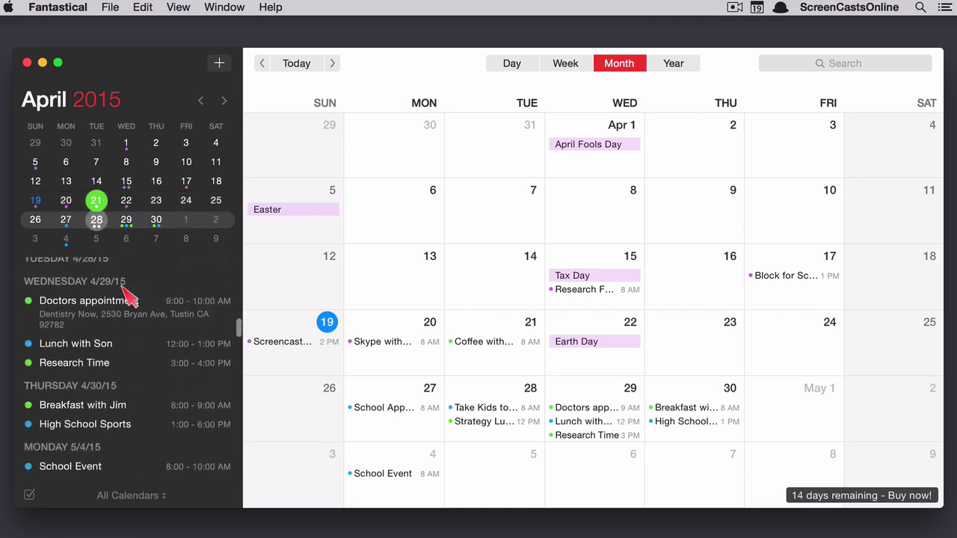
scroll(129, 297, down, 1)
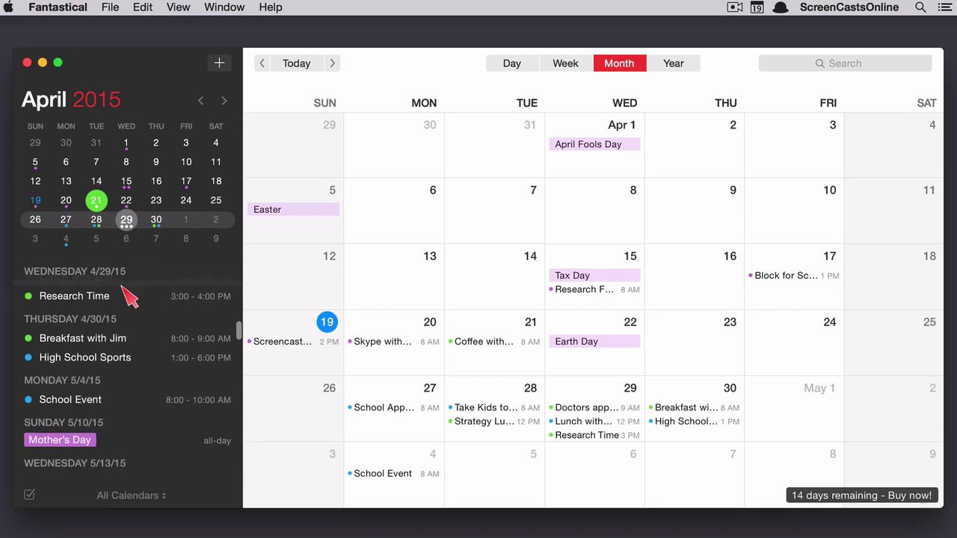
scroll(134, 322, down, 3)
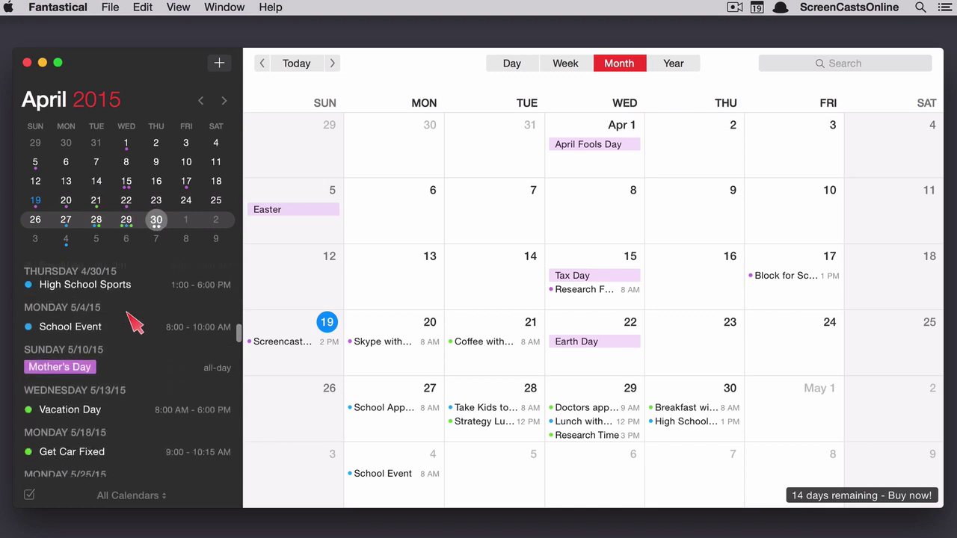
scroll(133, 322, down, 3)
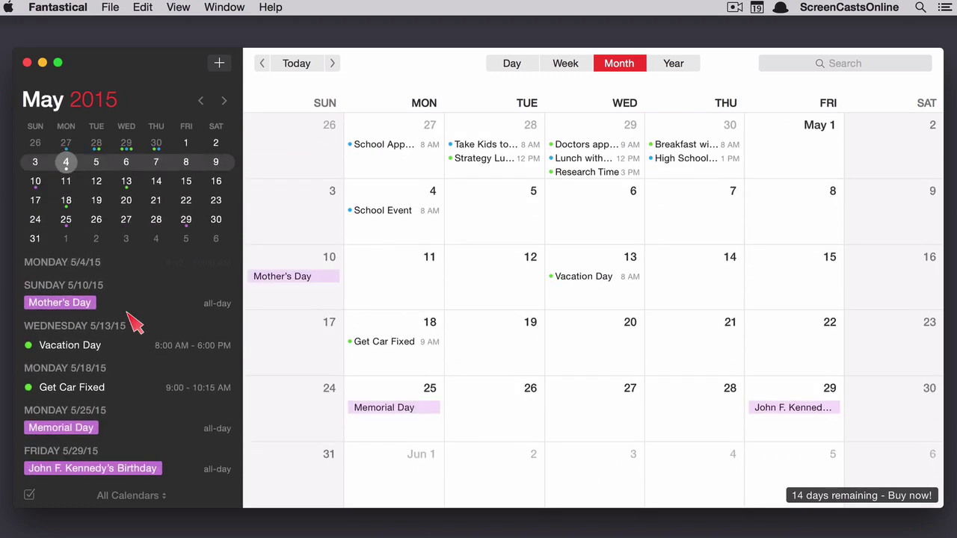
scroll(181, 341, down, 3)
scroll(182, 347, down, 2)
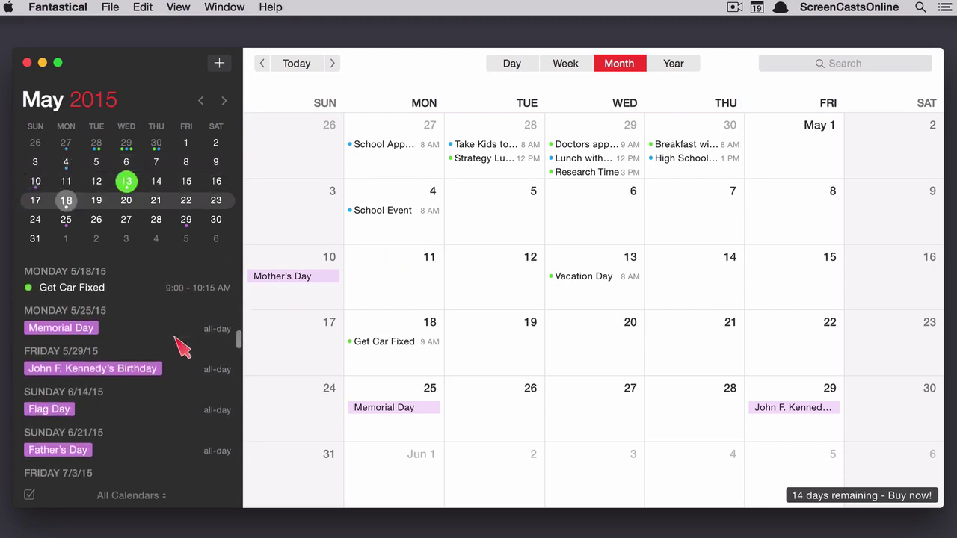
scroll(182, 347, down, 5)
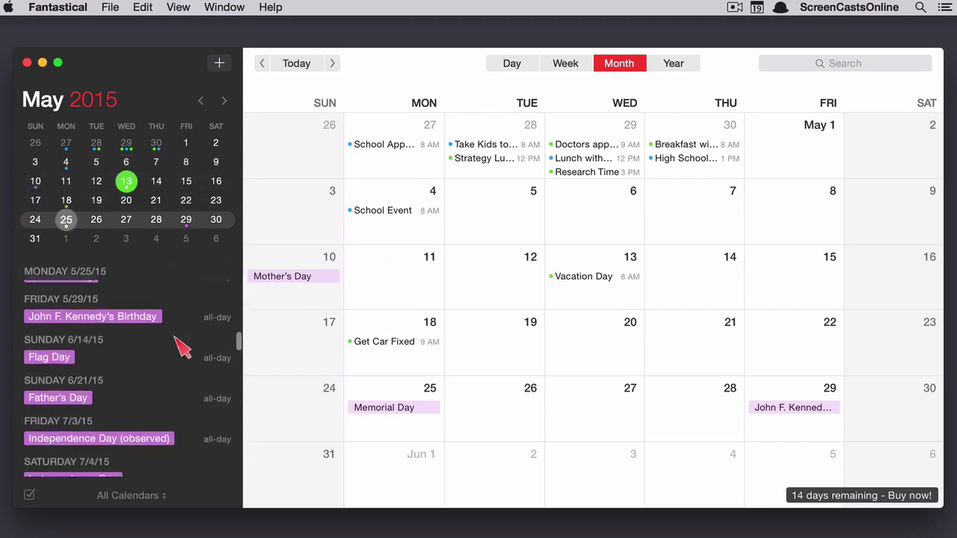
scroll(182, 346, down, 1)
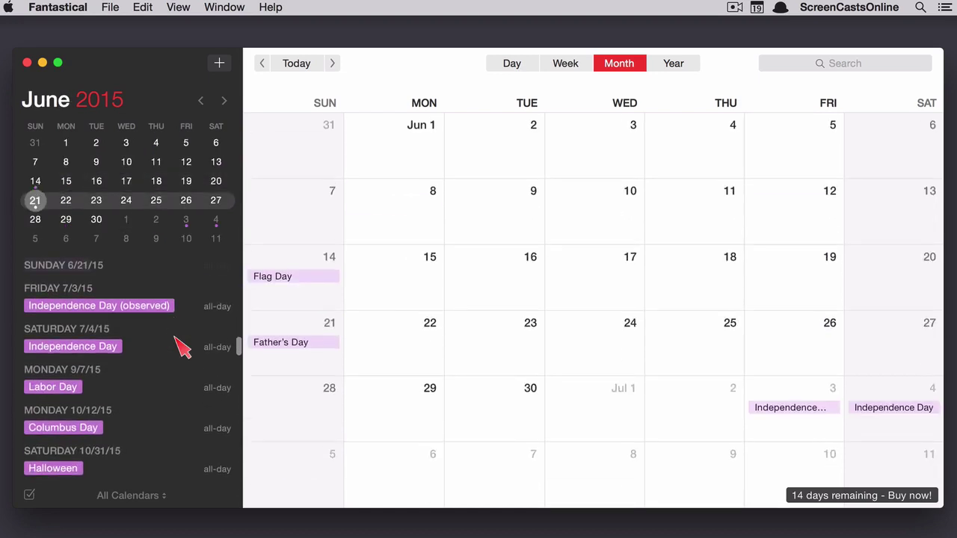
scroll(182, 347, up, 7)
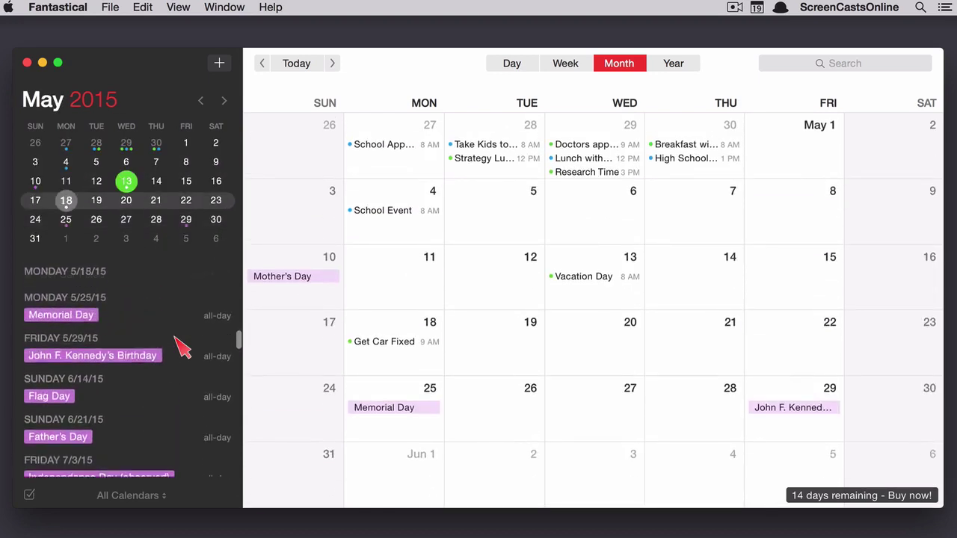
scroll(182, 347, up, 5)
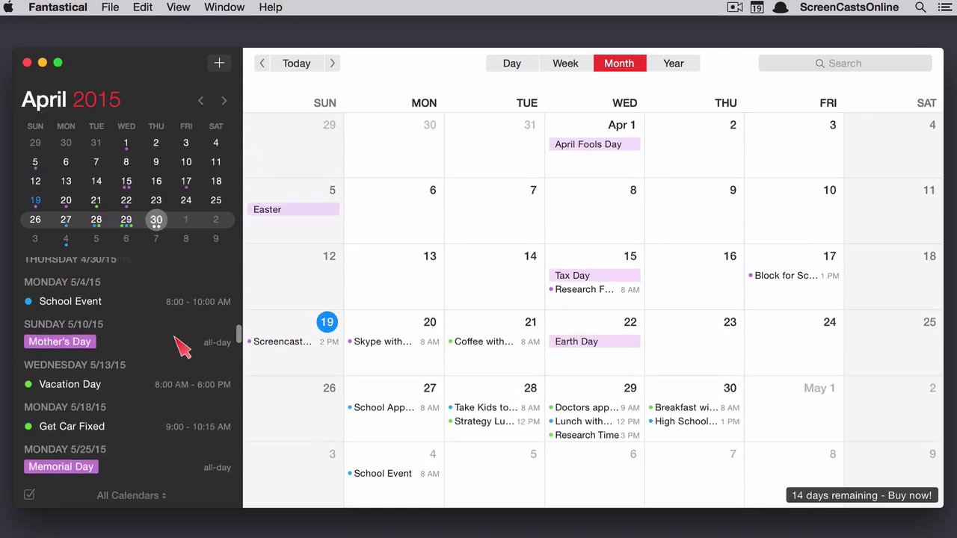
scroll(181, 346, up, 3)
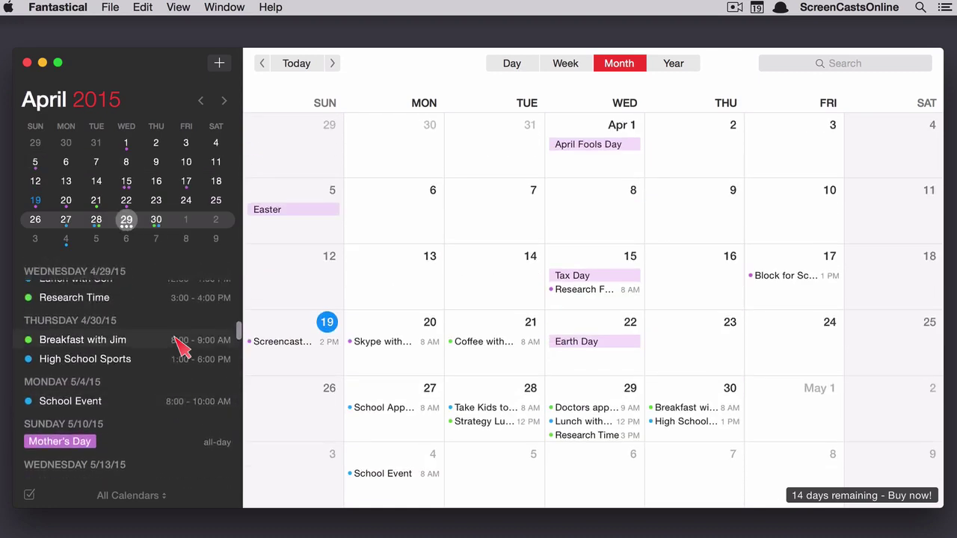
scroll(182, 345, up, 5)
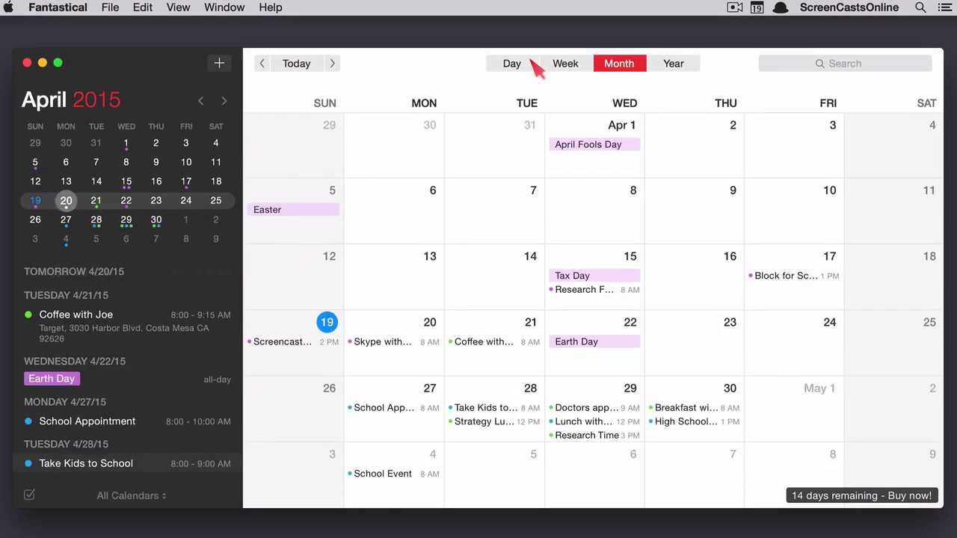